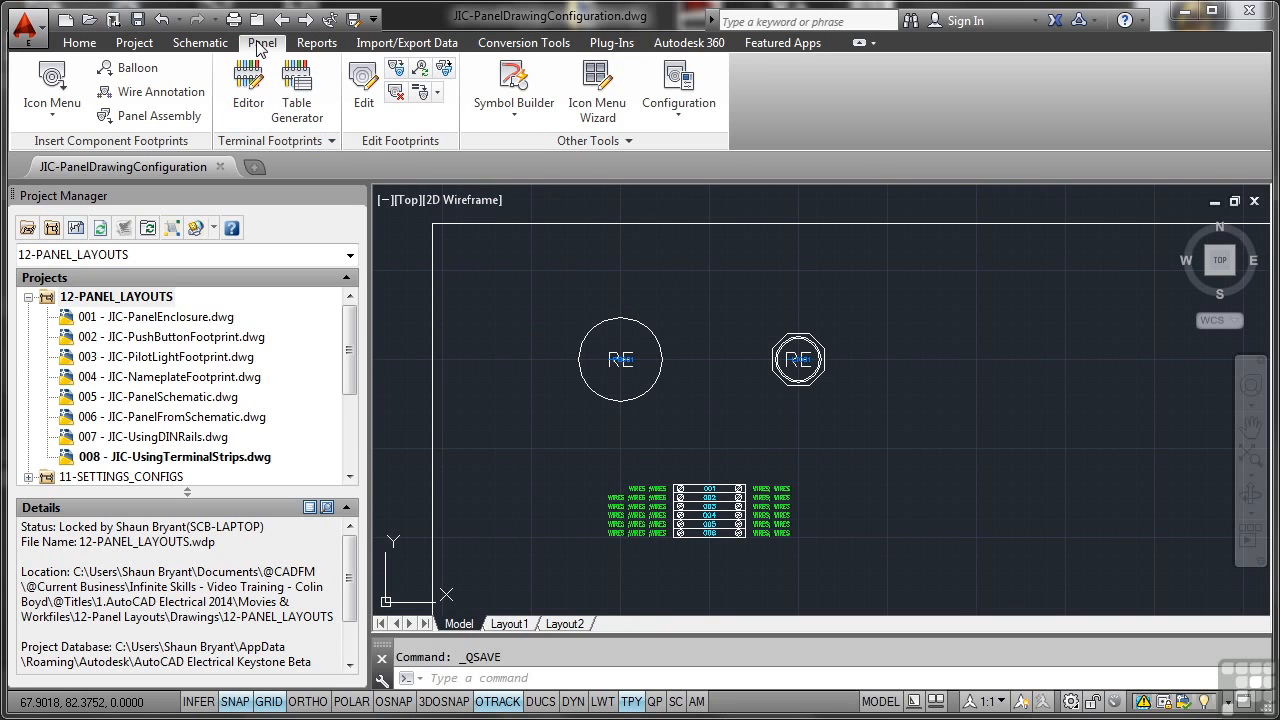
Add the active drawing to the 12-PANEL_LAYOUTS project and apply the project default values to its drawing settings.
click(673, 117)
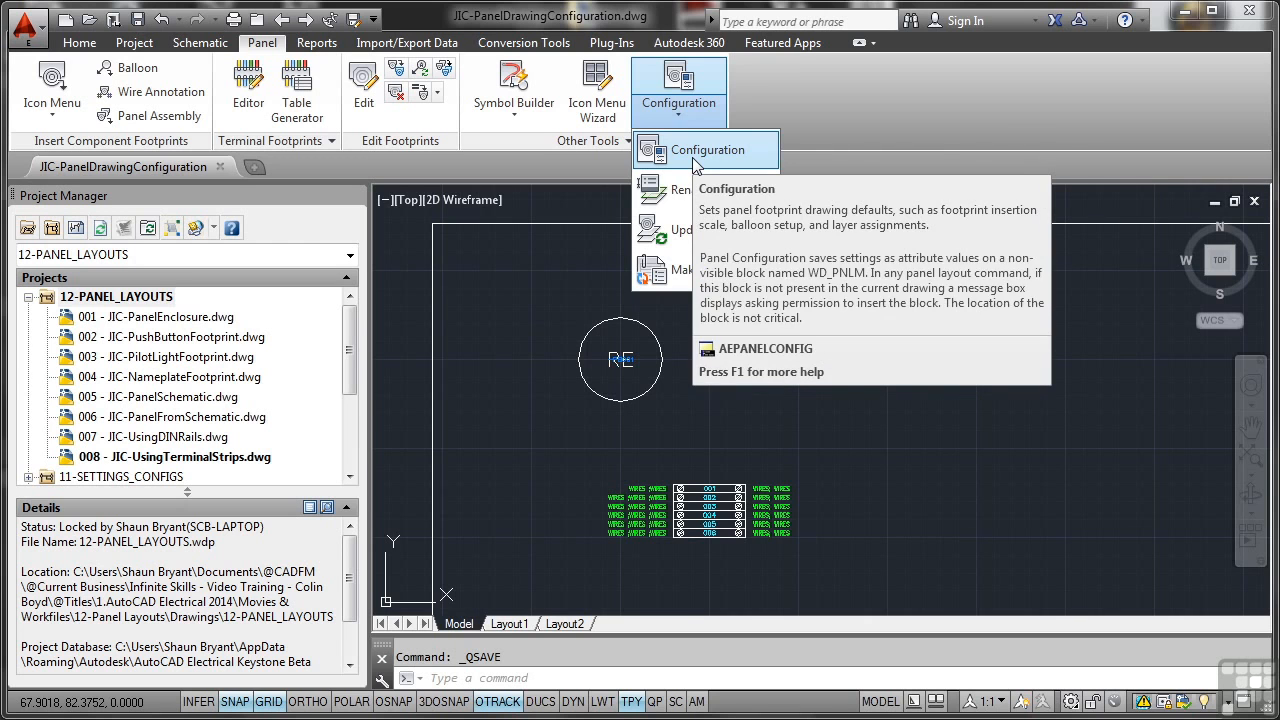
click(128, 301)
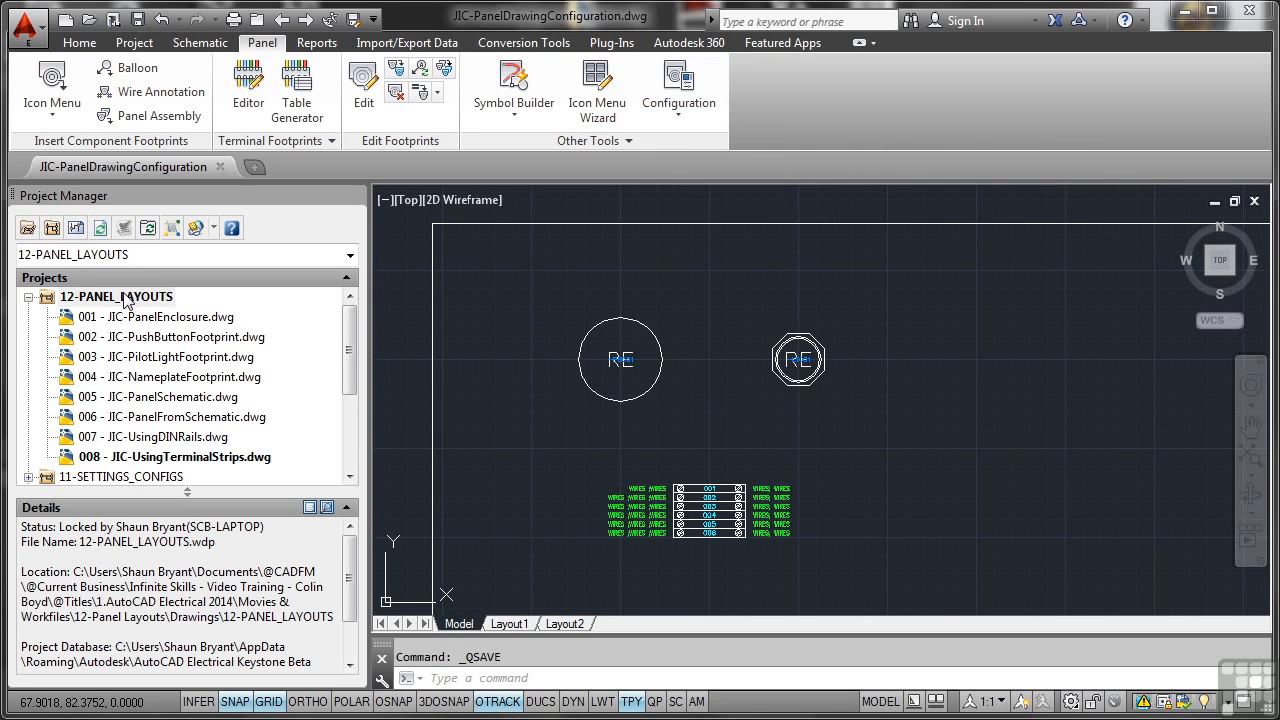
right_click(128, 301)
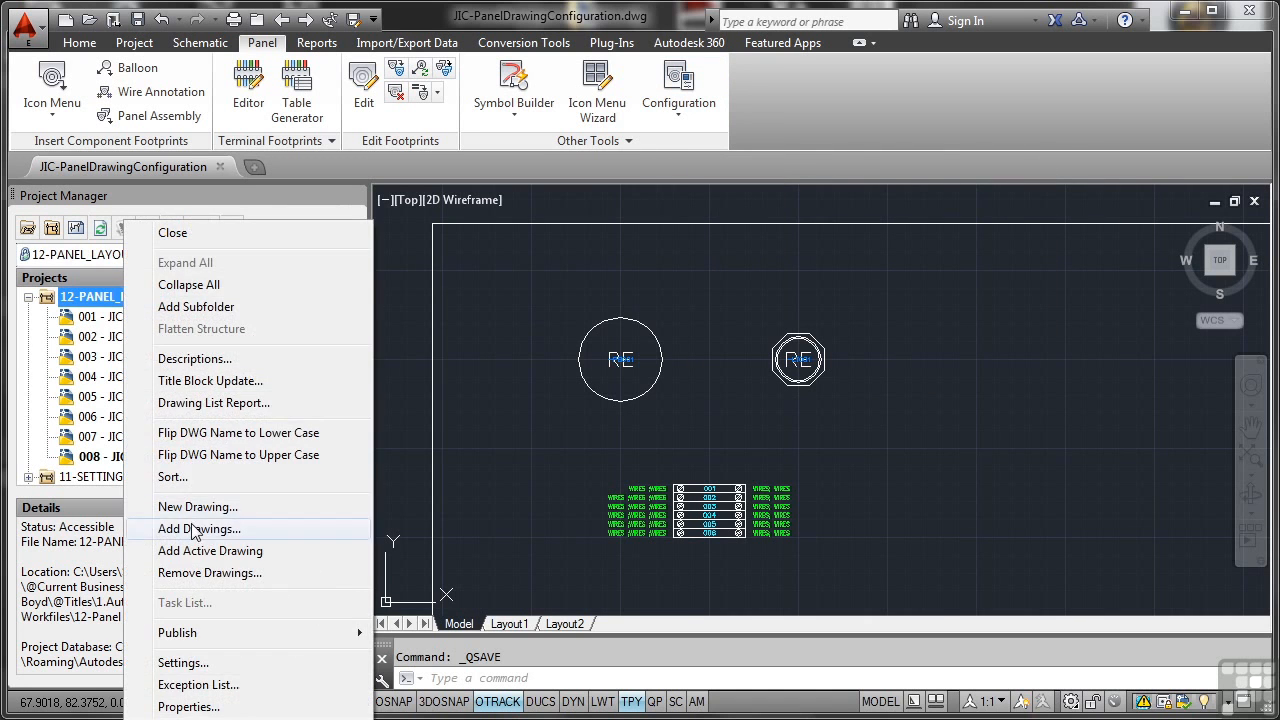
click(205, 551)
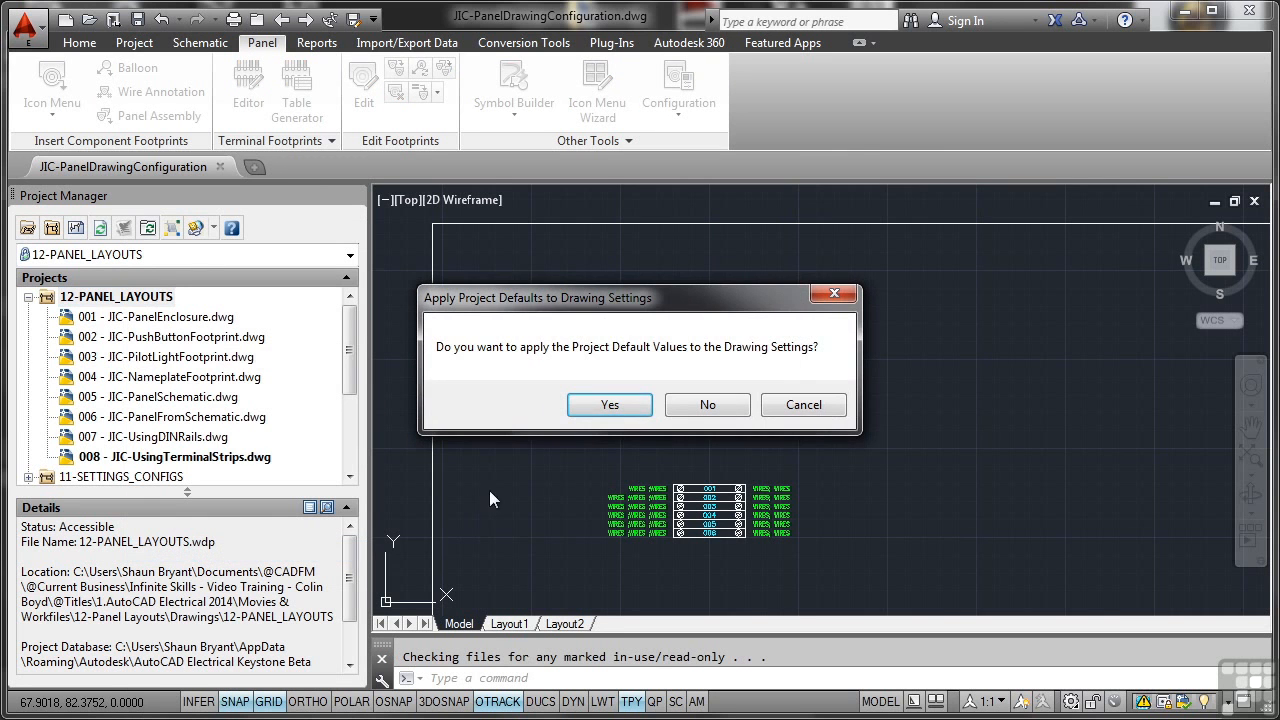
click(595, 403)
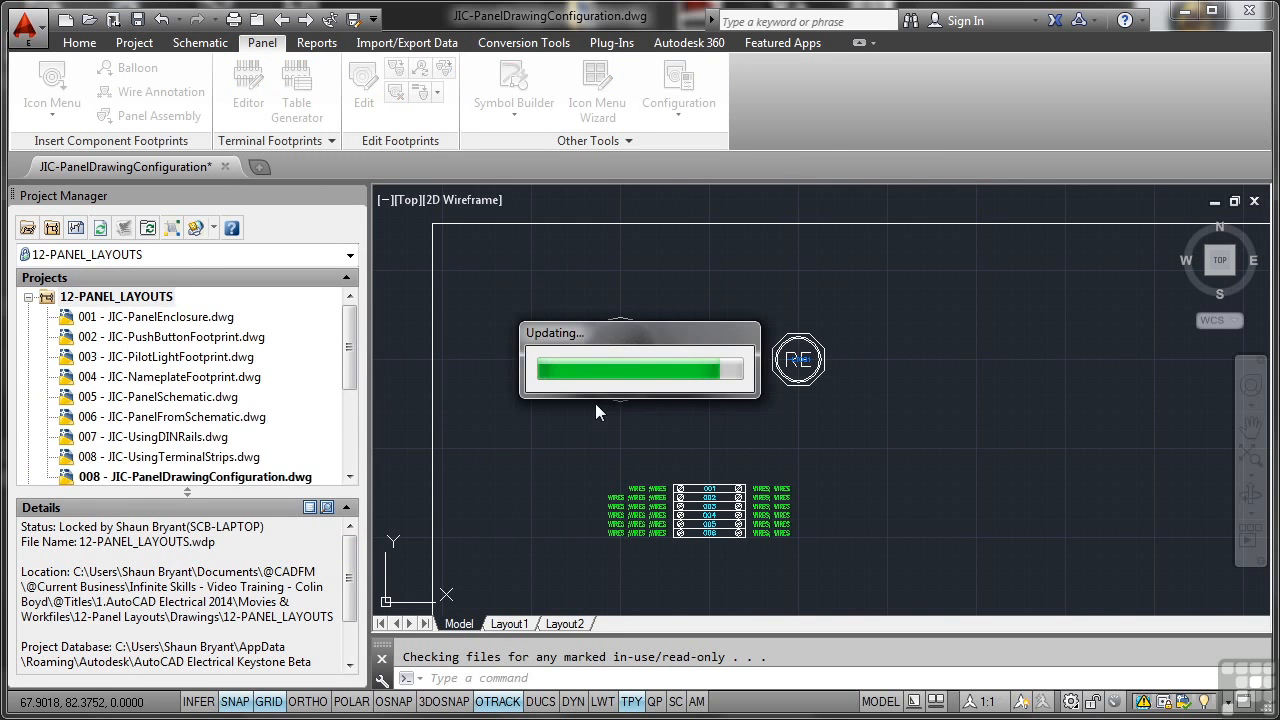
Set the sheet value of JIC-PanelDrawingConfiguration.dwg to 009 in its drawing properties.
scroll(350, 350, down, 1)
click(160, 437)
right_click(155, 438)
mouse_move(230, 604)
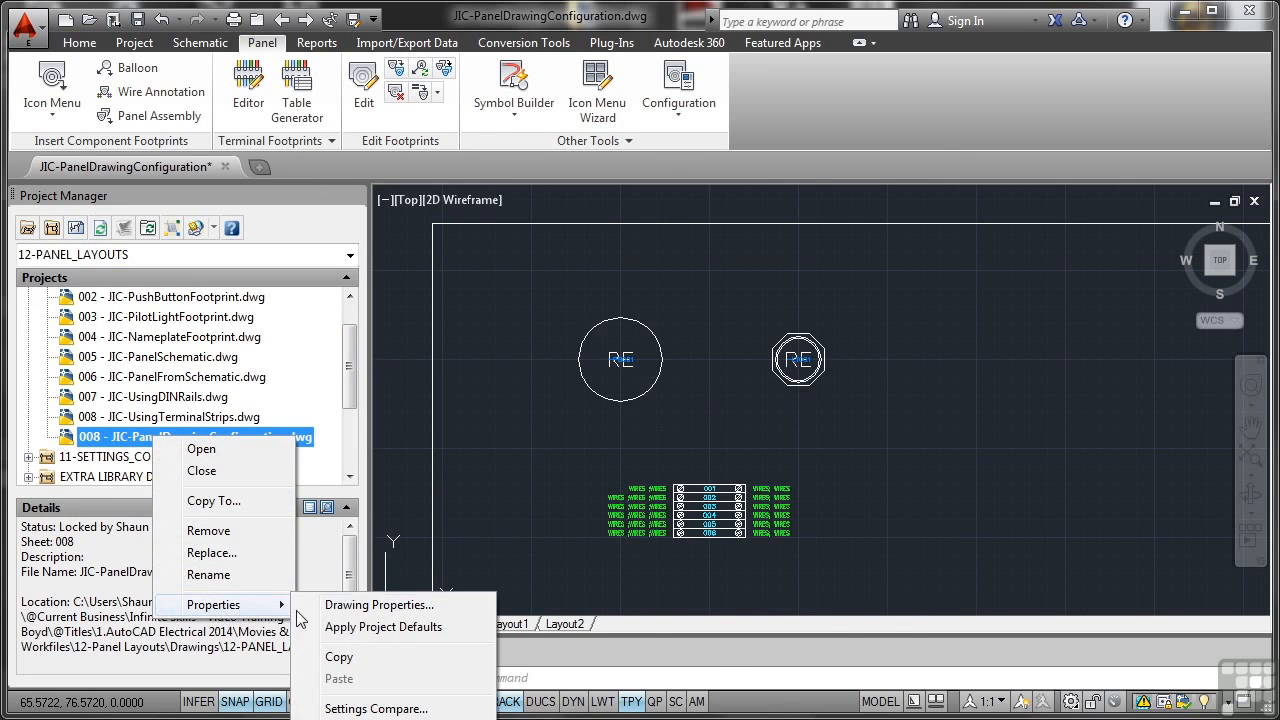
click(345, 604)
click(482, 519)
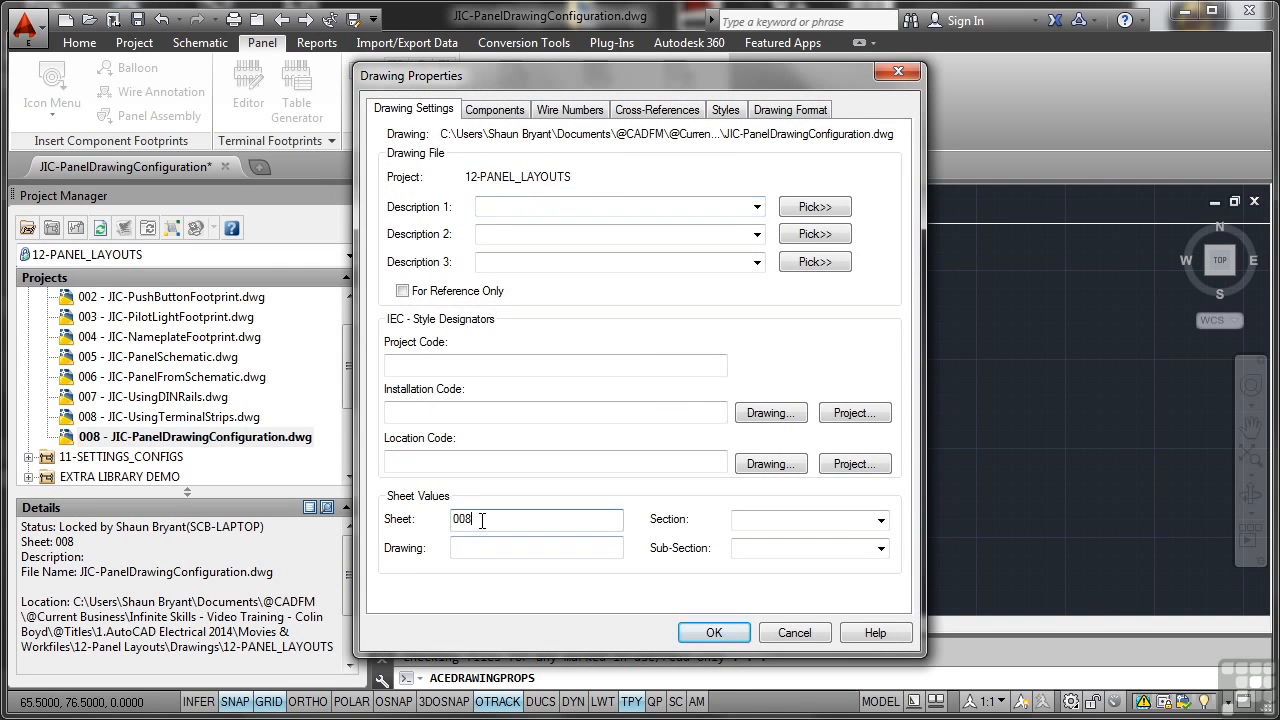
text(9)
key(Return)
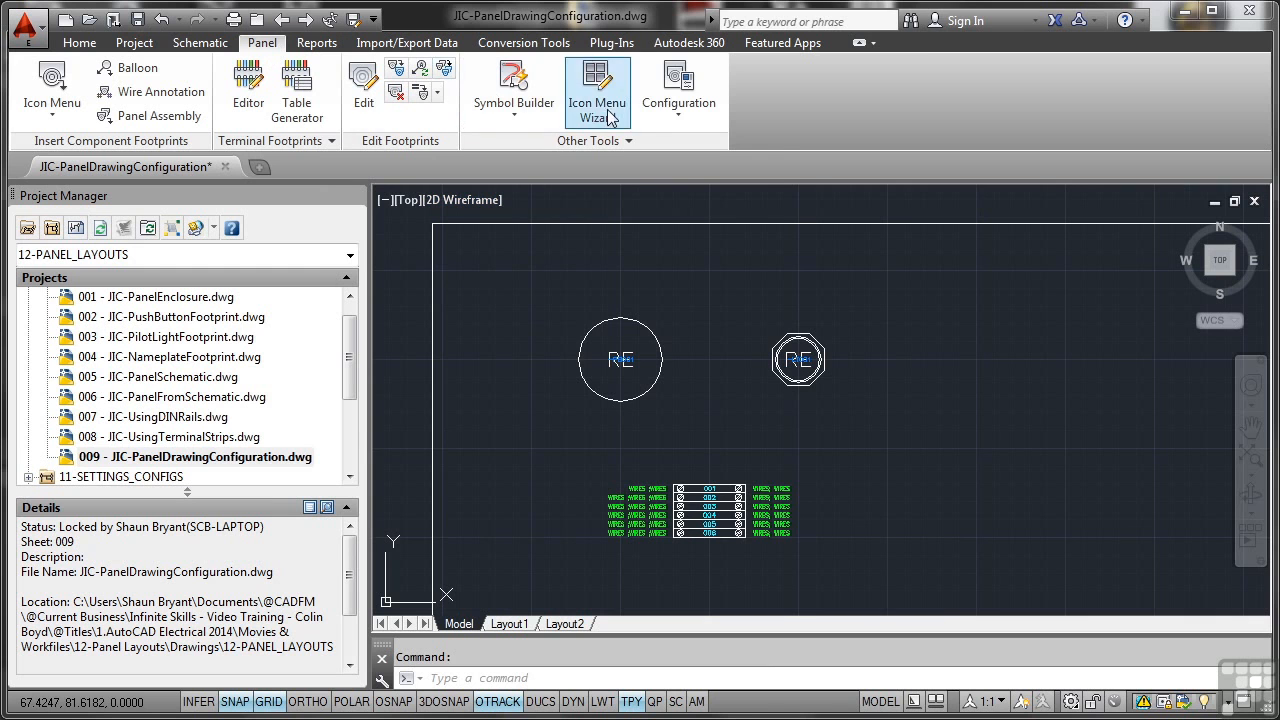
Try an item numbering start of 001 in the panel drawing configuration and review the footprint layer assignments.
click(672, 116)
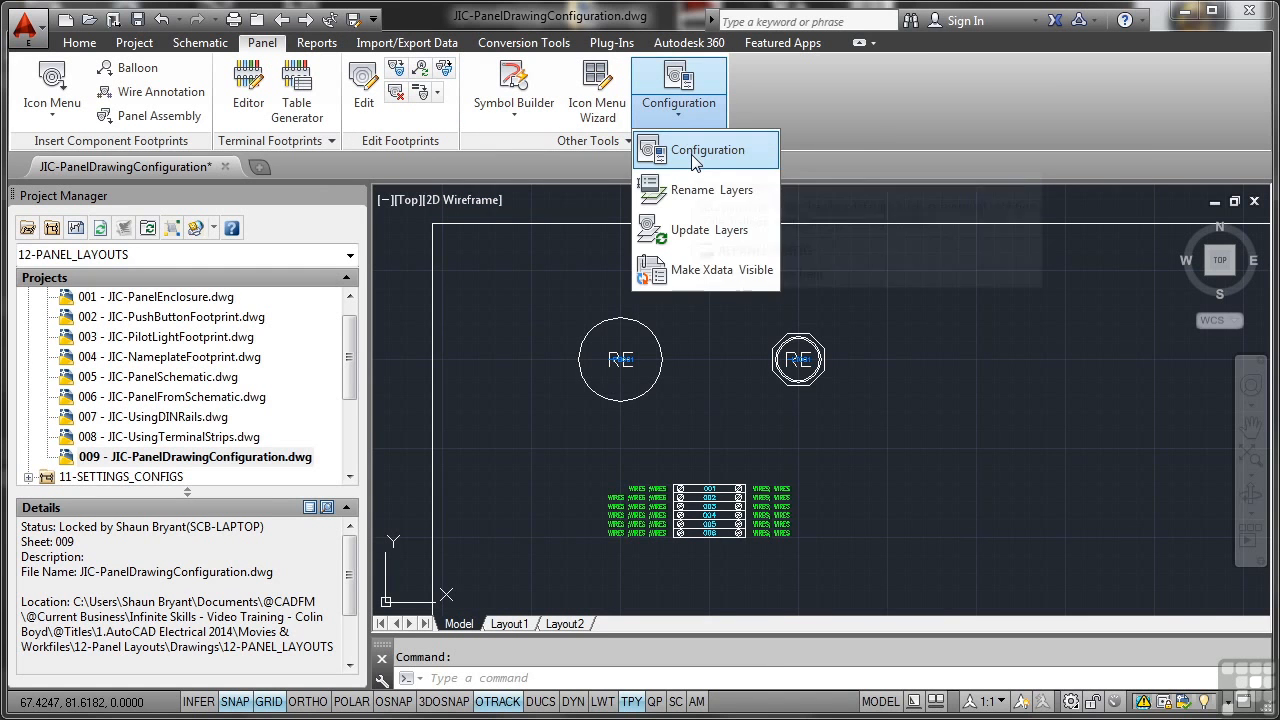
click(689, 150)
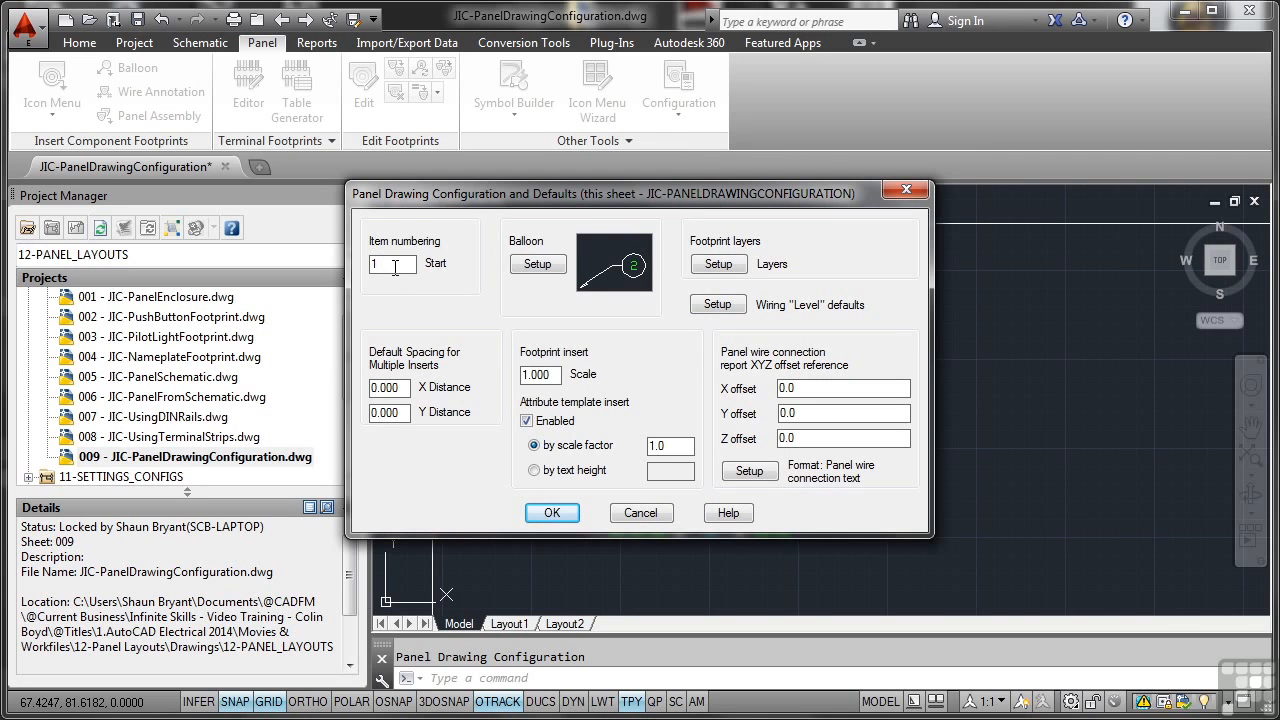
text(00)
click(716, 266)
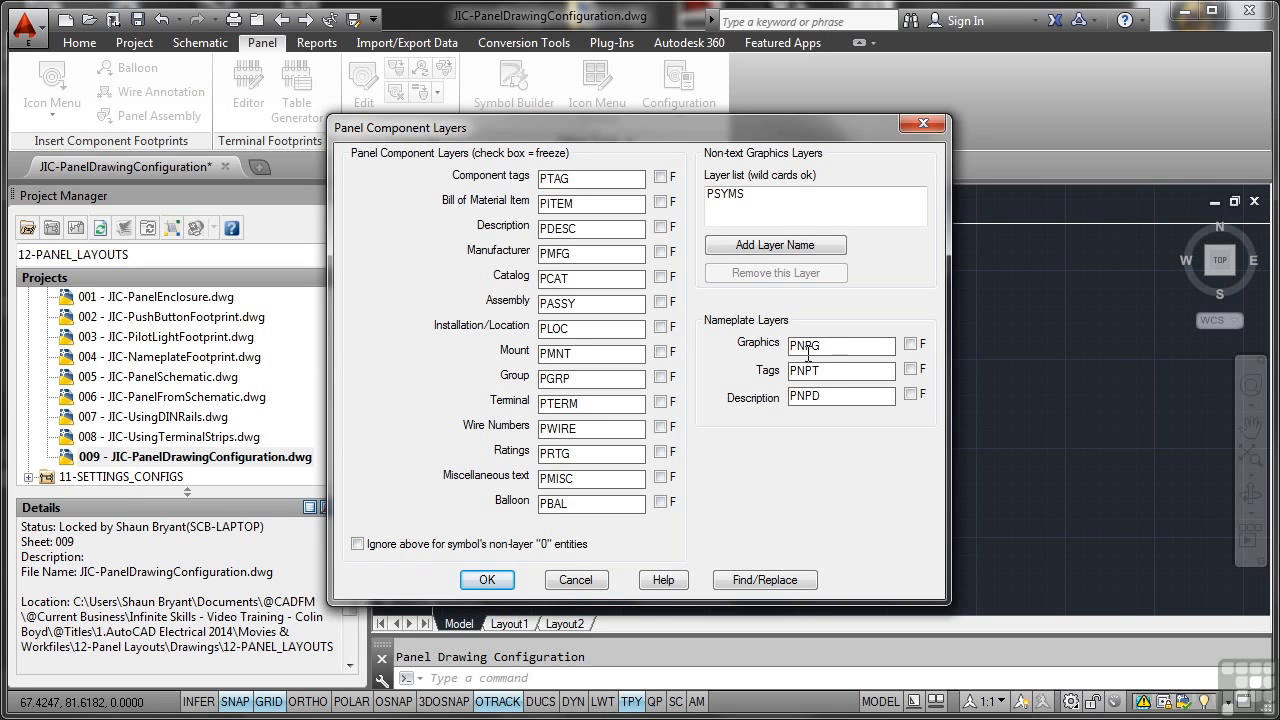
click(580, 584)
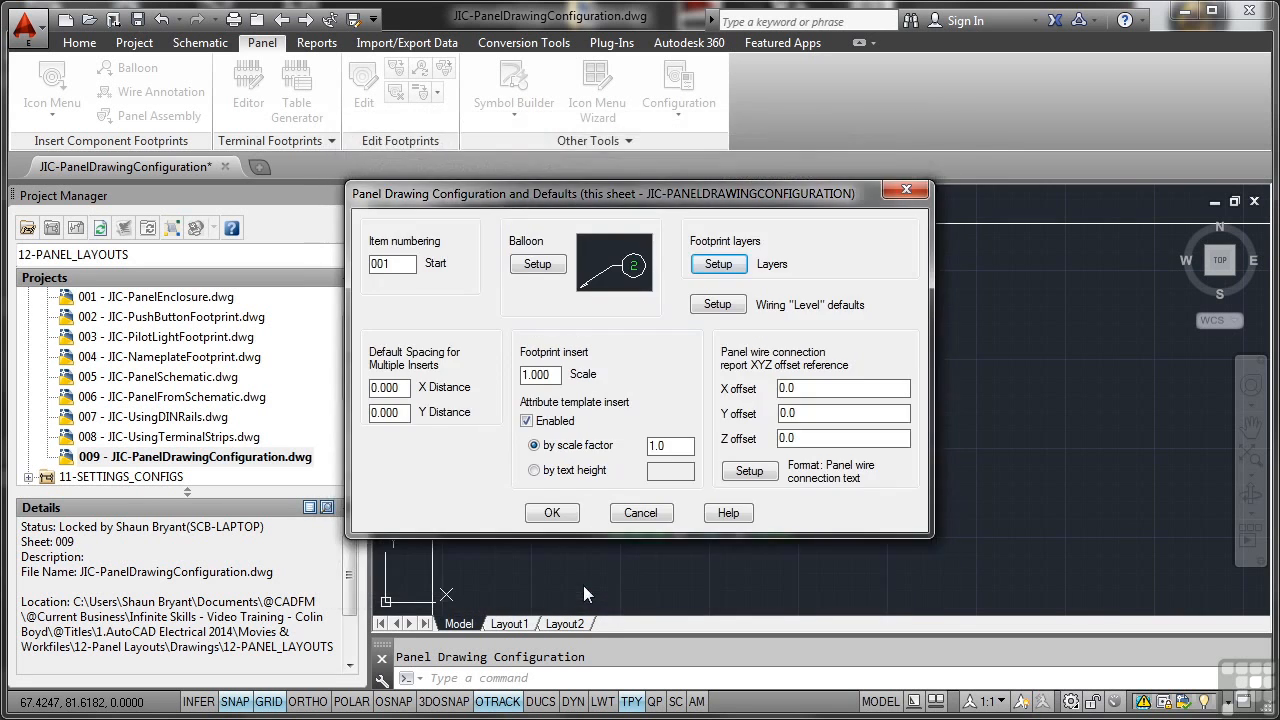
click(641, 513)
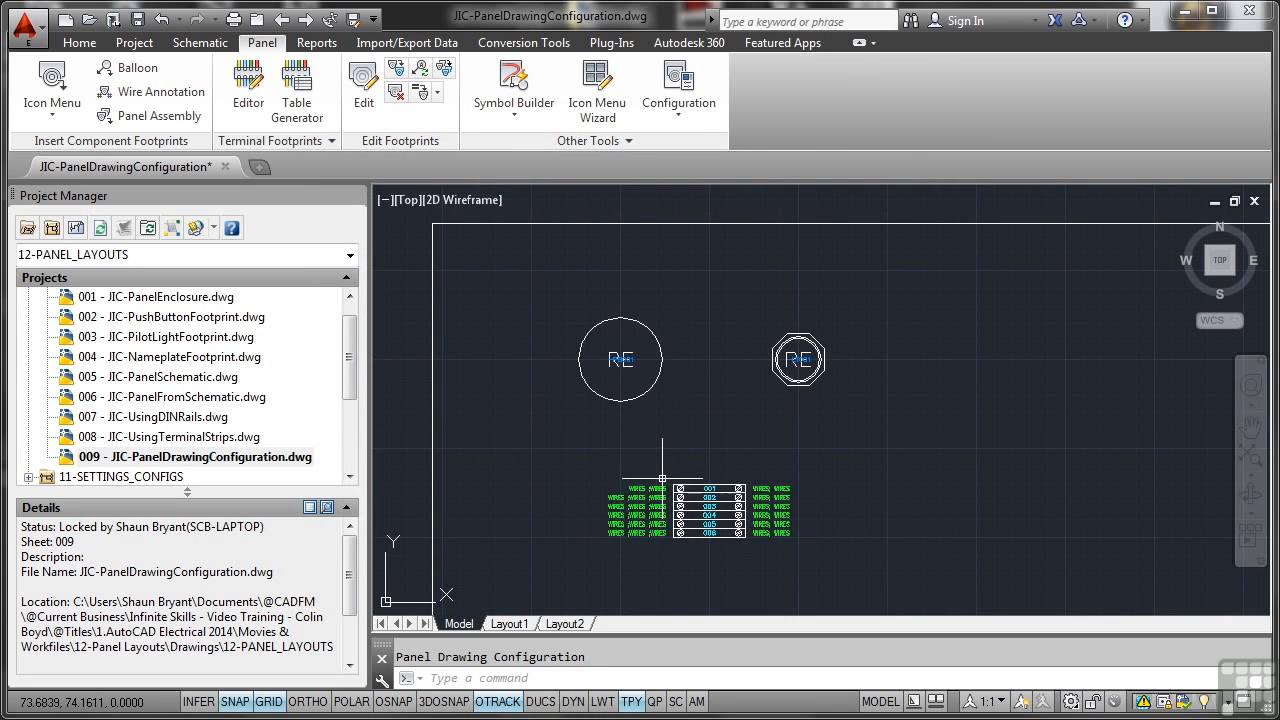
Review the wiring level code defaults and the balloon setup in the panel drawing configuration.
scroll(662, 479, down, 10)
scroll(665, 470, up, 8)
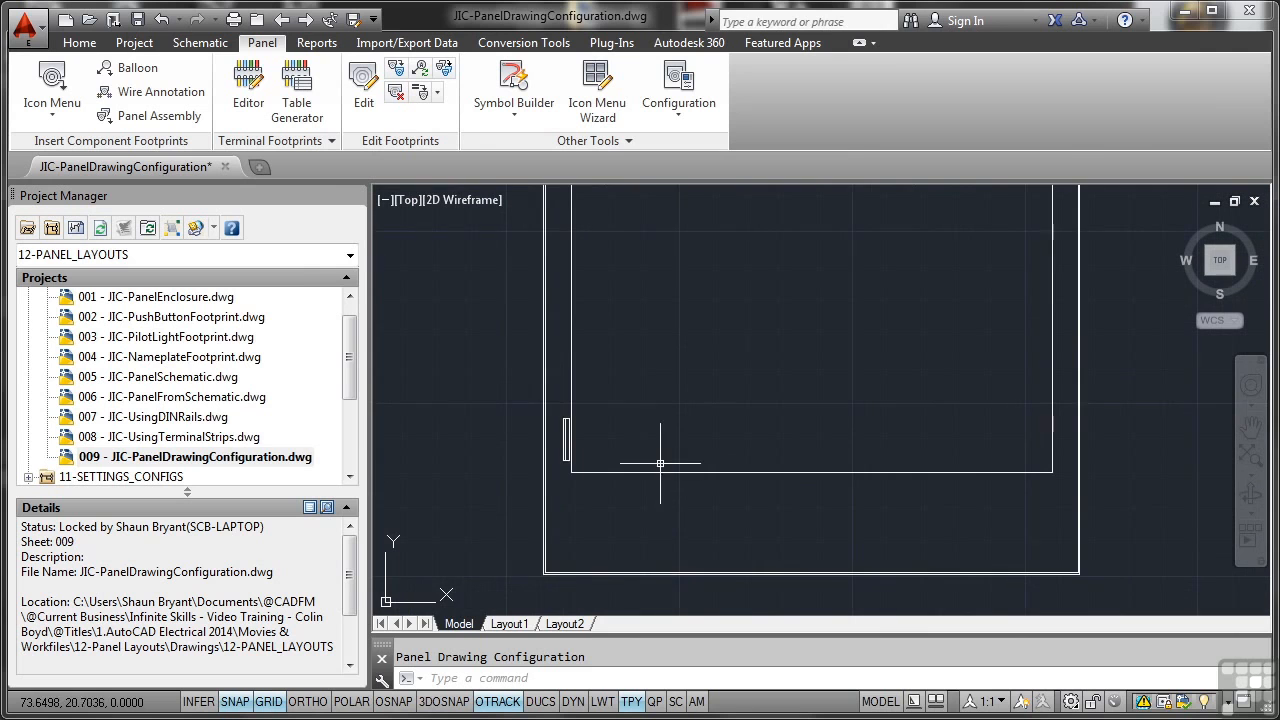
scroll(660, 463, down, 6)
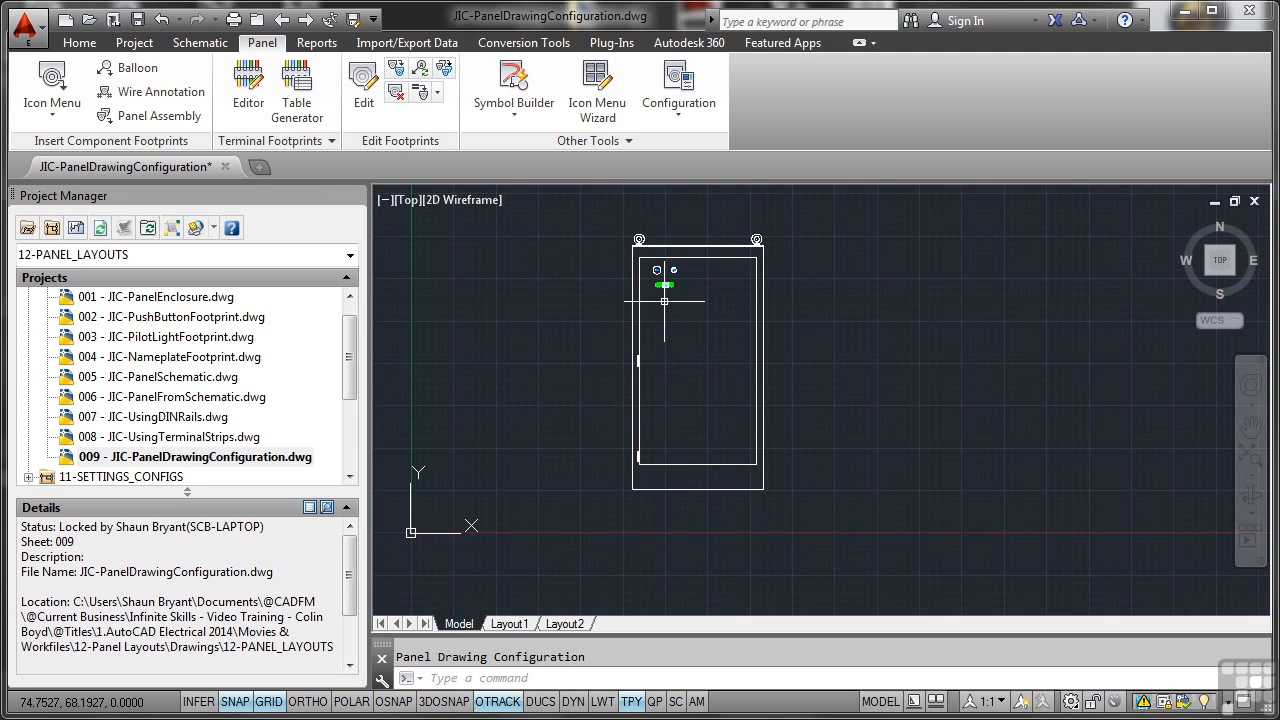
click(678, 118)
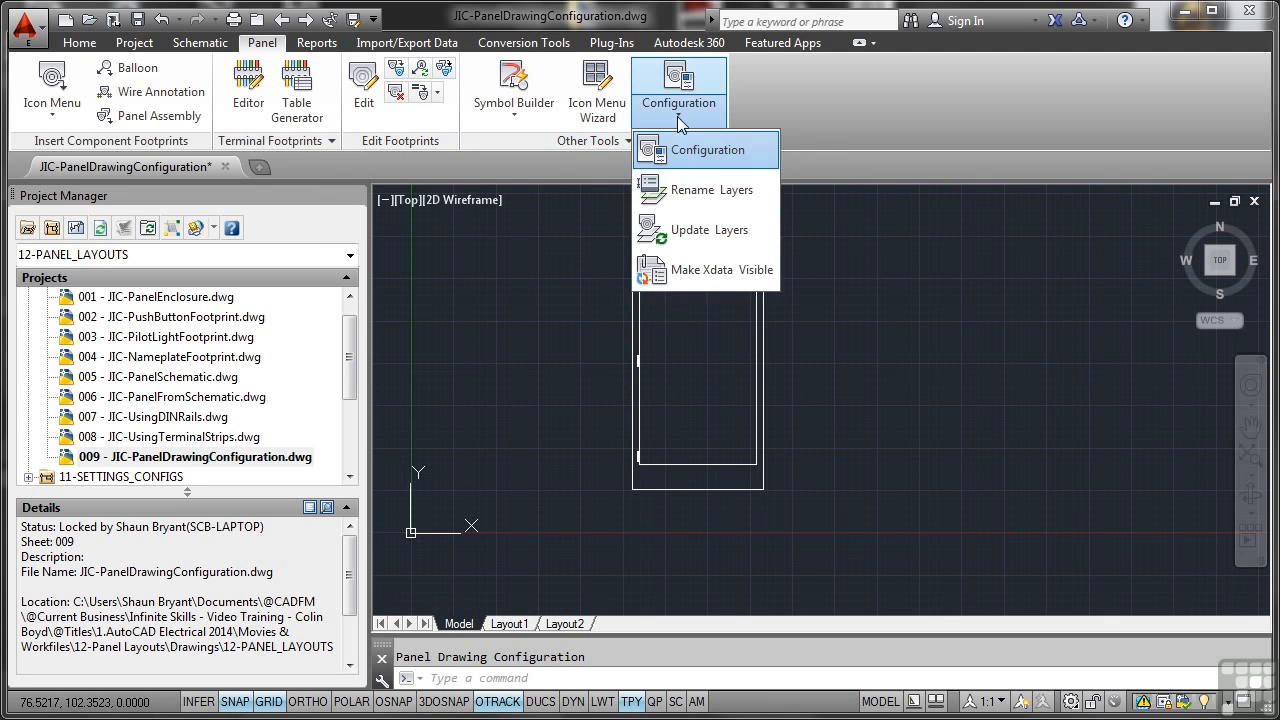
click(677, 148)
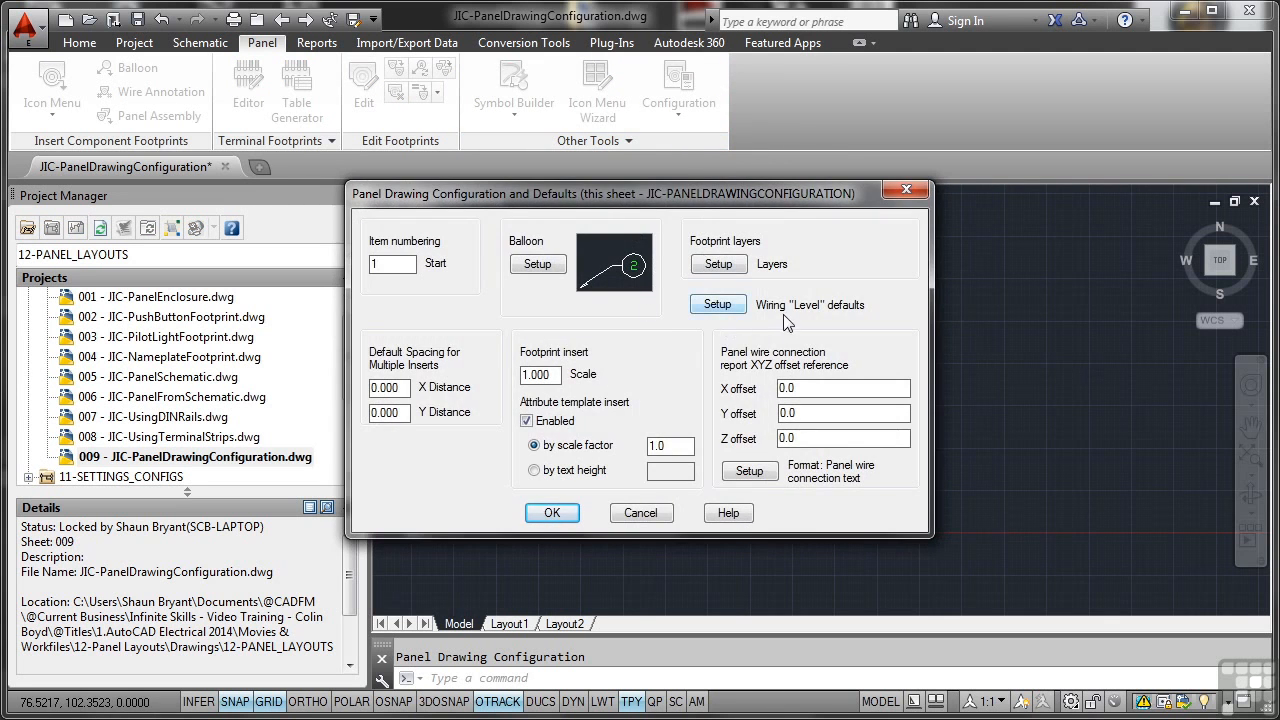
click(714, 310)
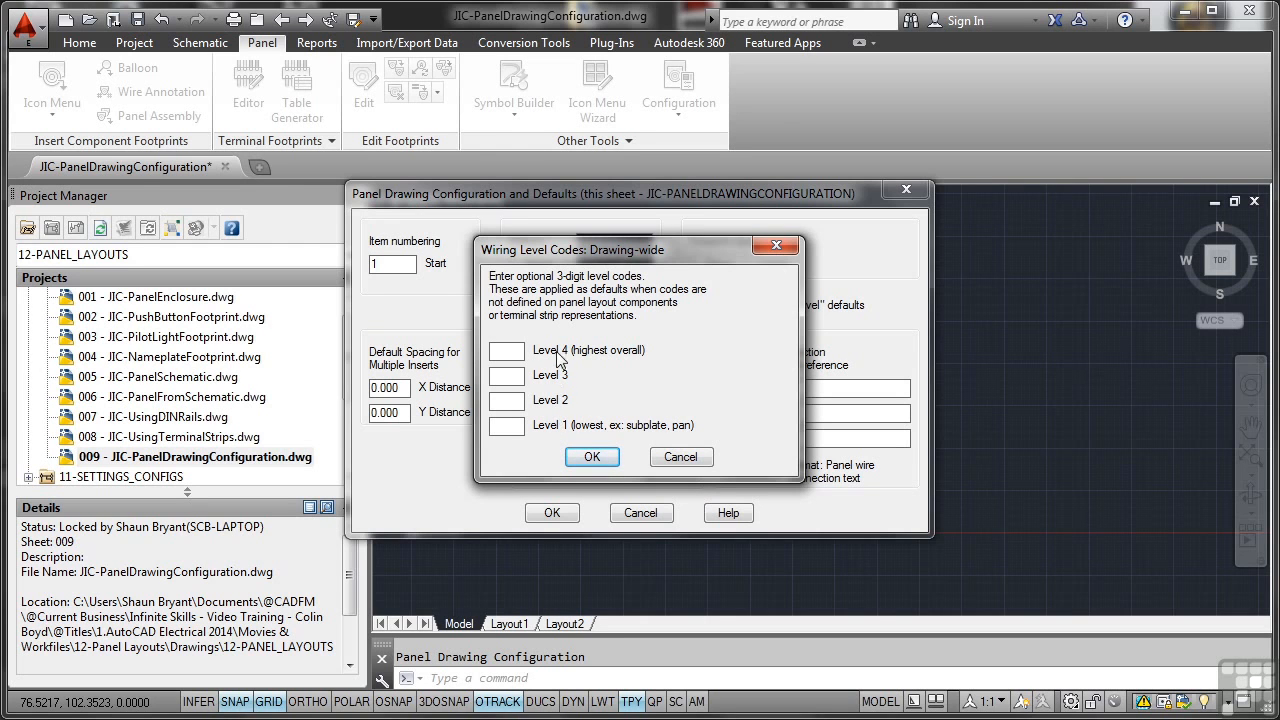
click(680, 457)
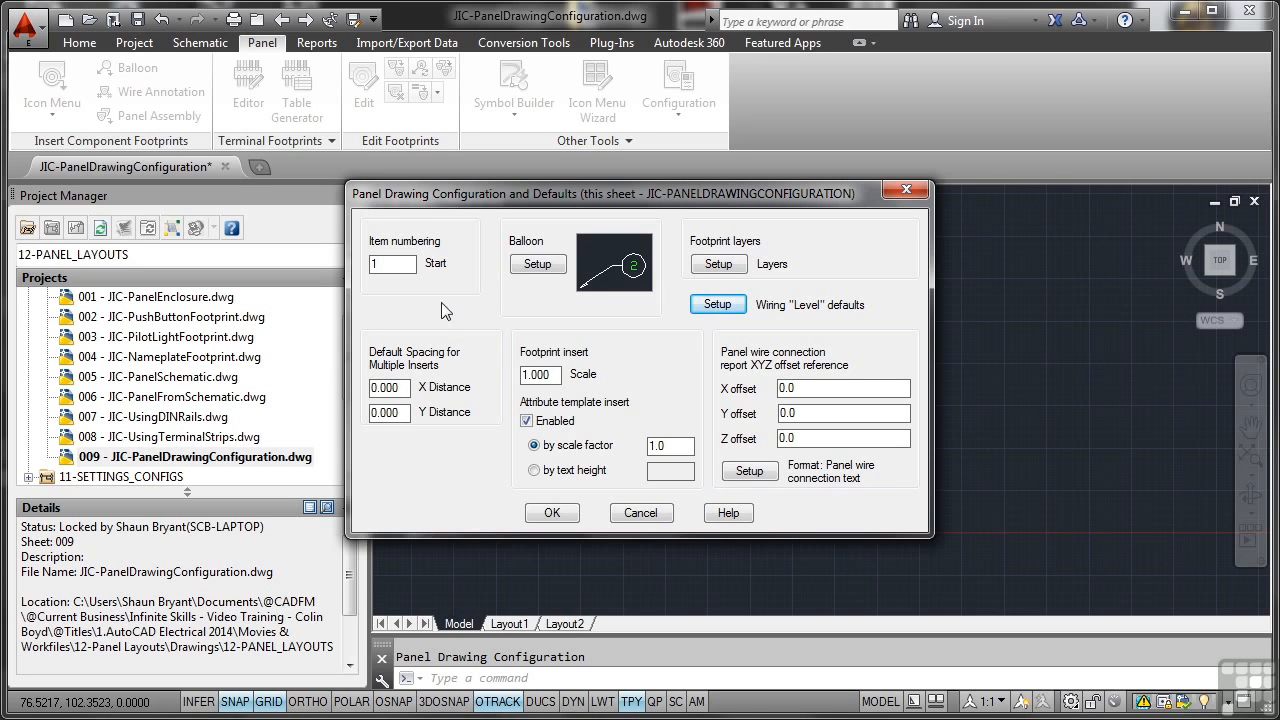
click(537, 264)
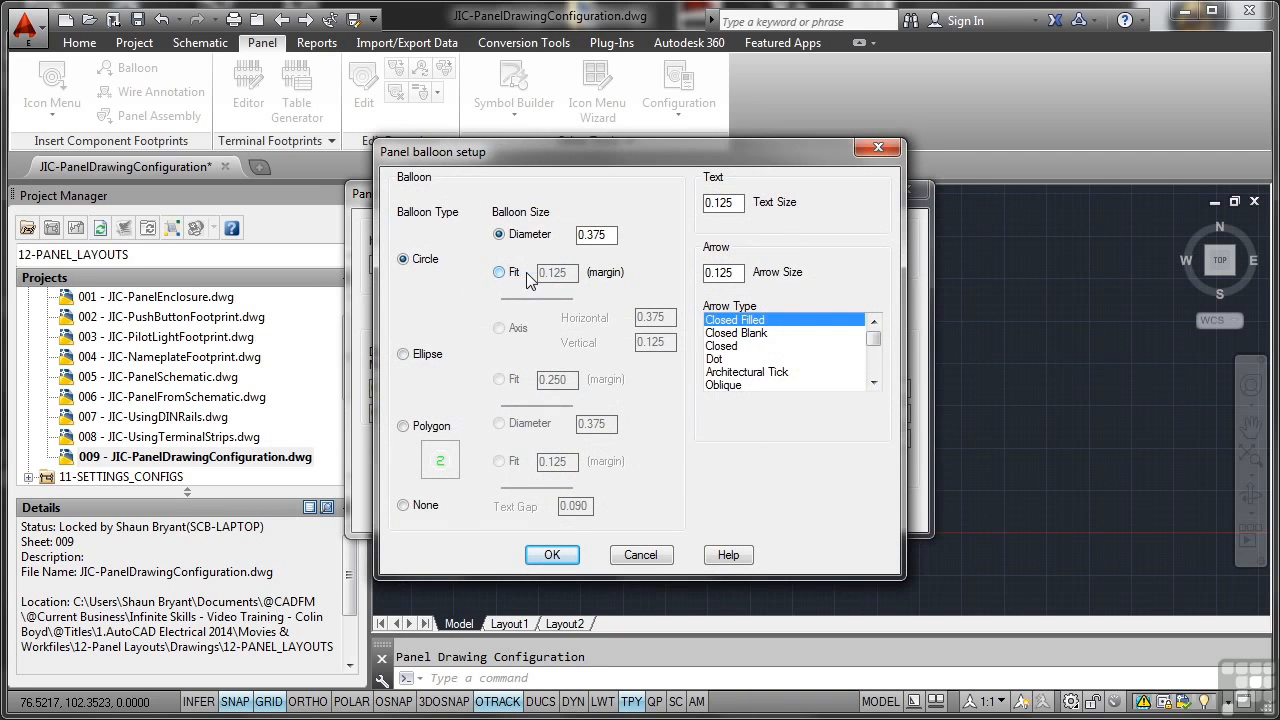
click(645, 555)
click(574, 512)
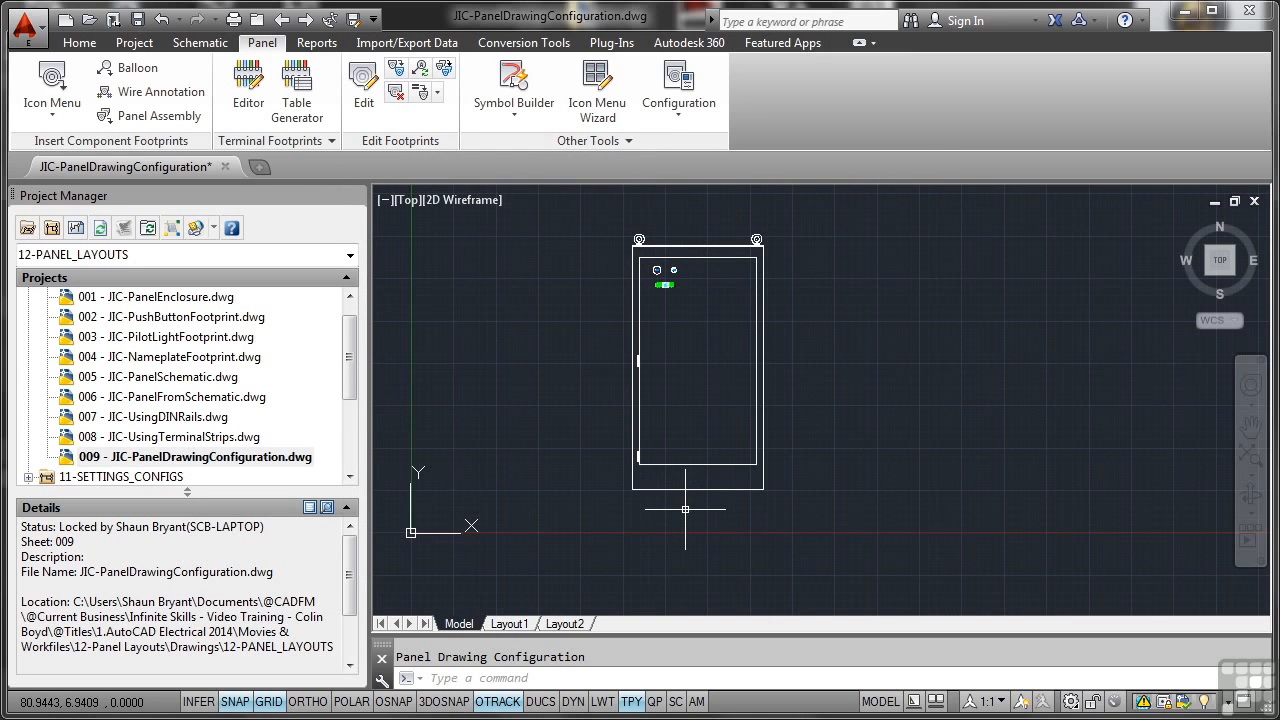
Rename the panel layer PSYMS to PSYMBOLS.
scroll(661, 269, up, 4)
middle_drag(672, 264, 672, 348)
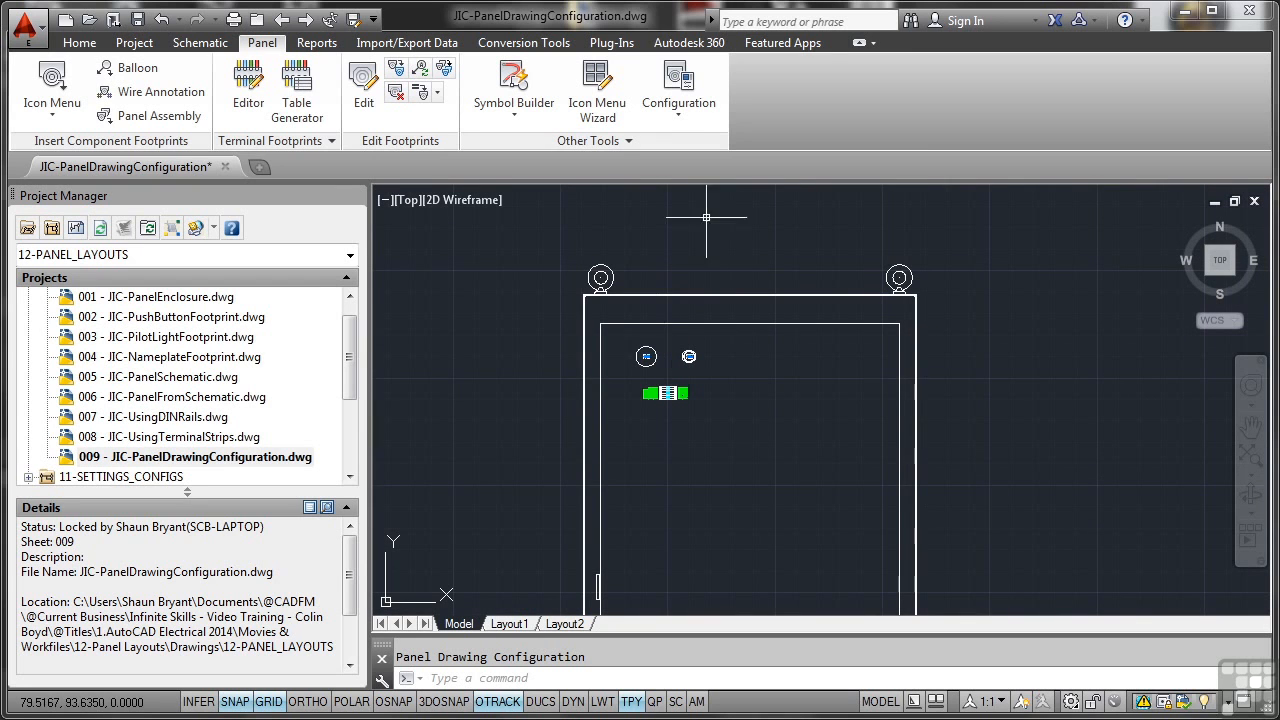
click(679, 118)
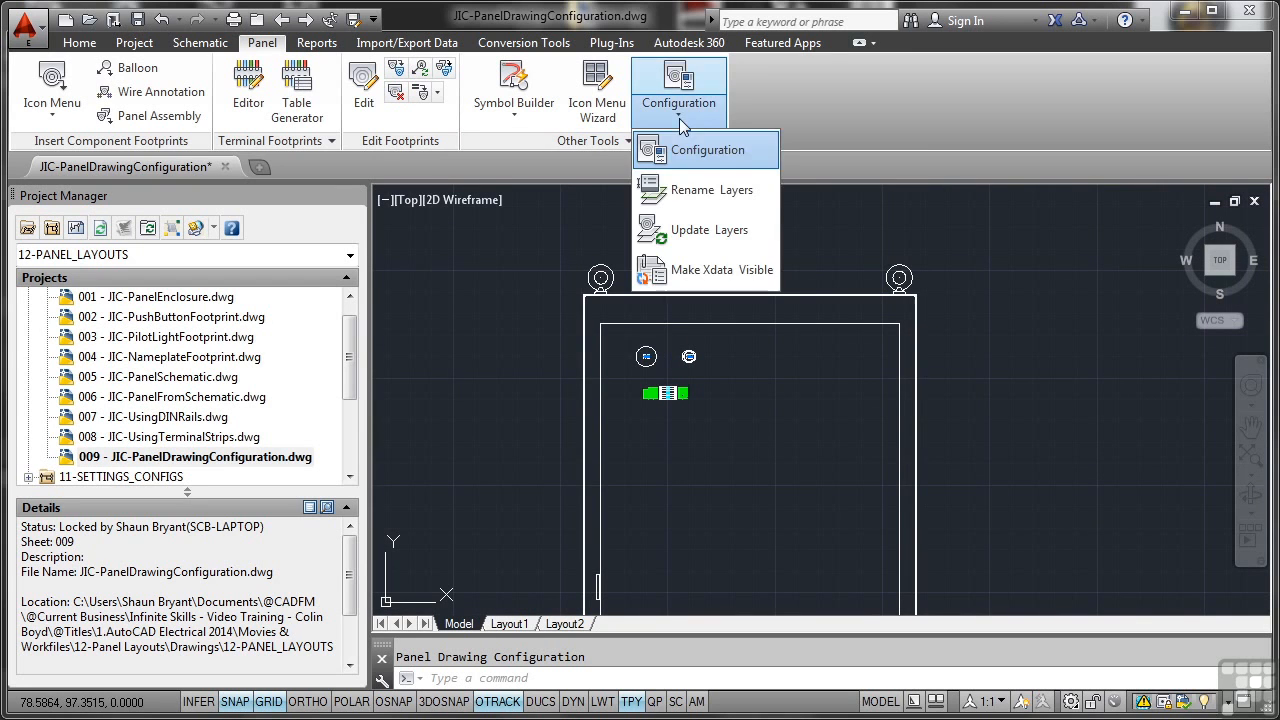
click(695, 191)
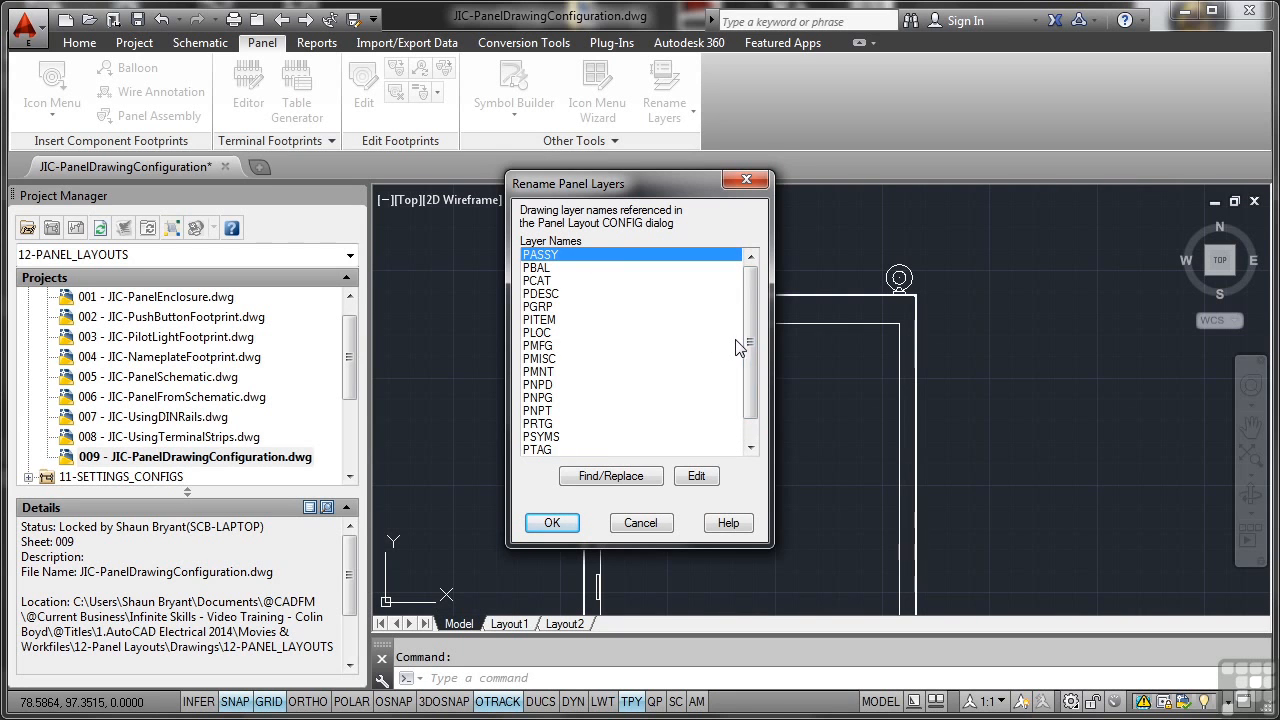
click(559, 439)
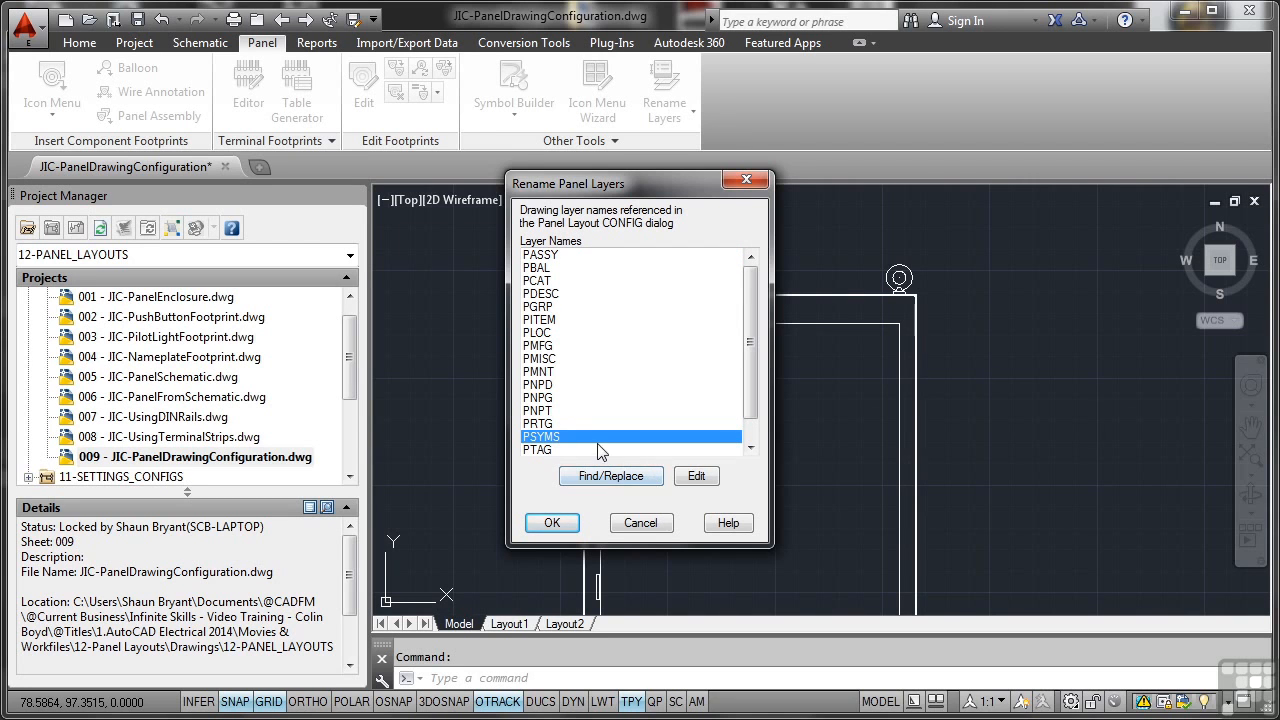
click(697, 477)
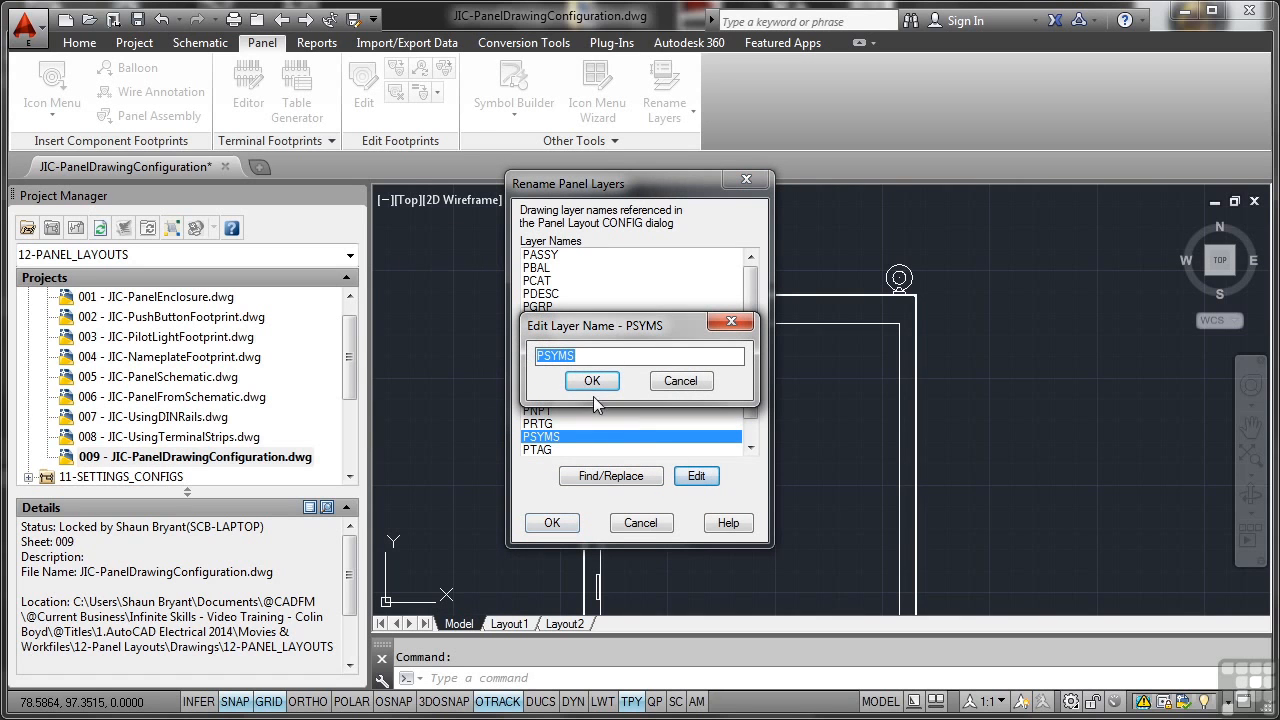
click(568, 355)
text(BOL)
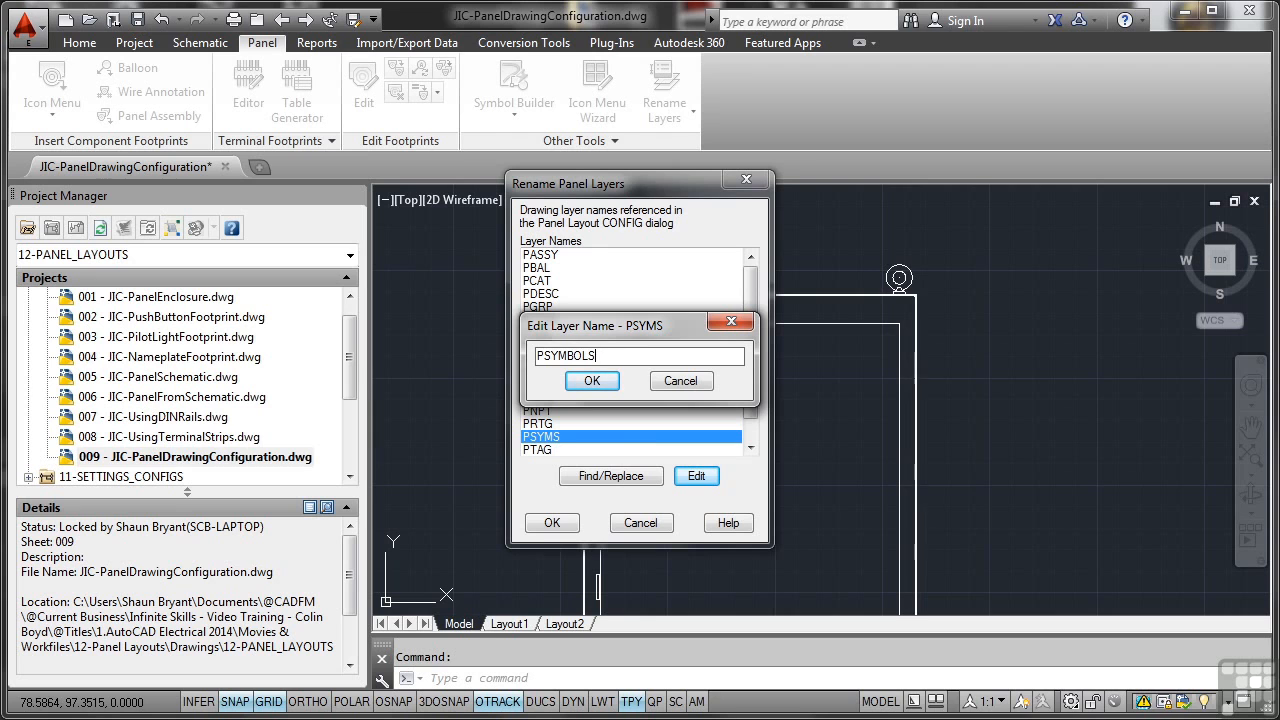
click(588, 382)
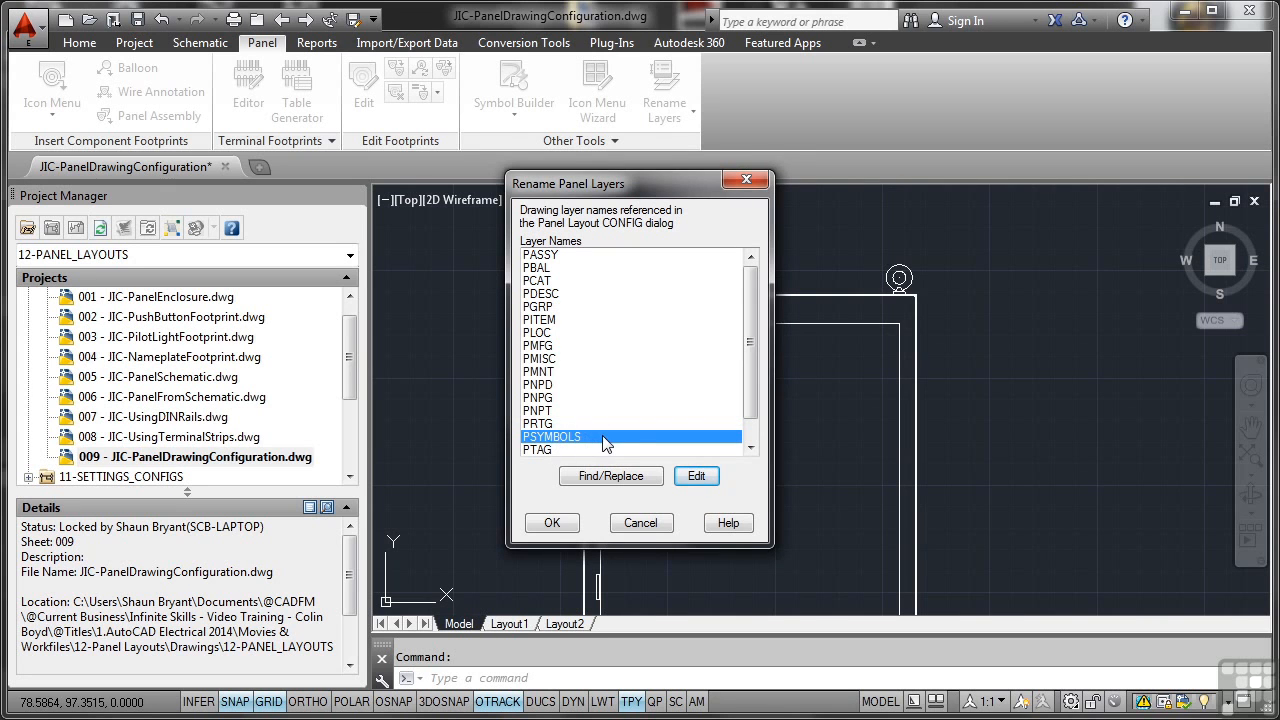
click(552, 522)
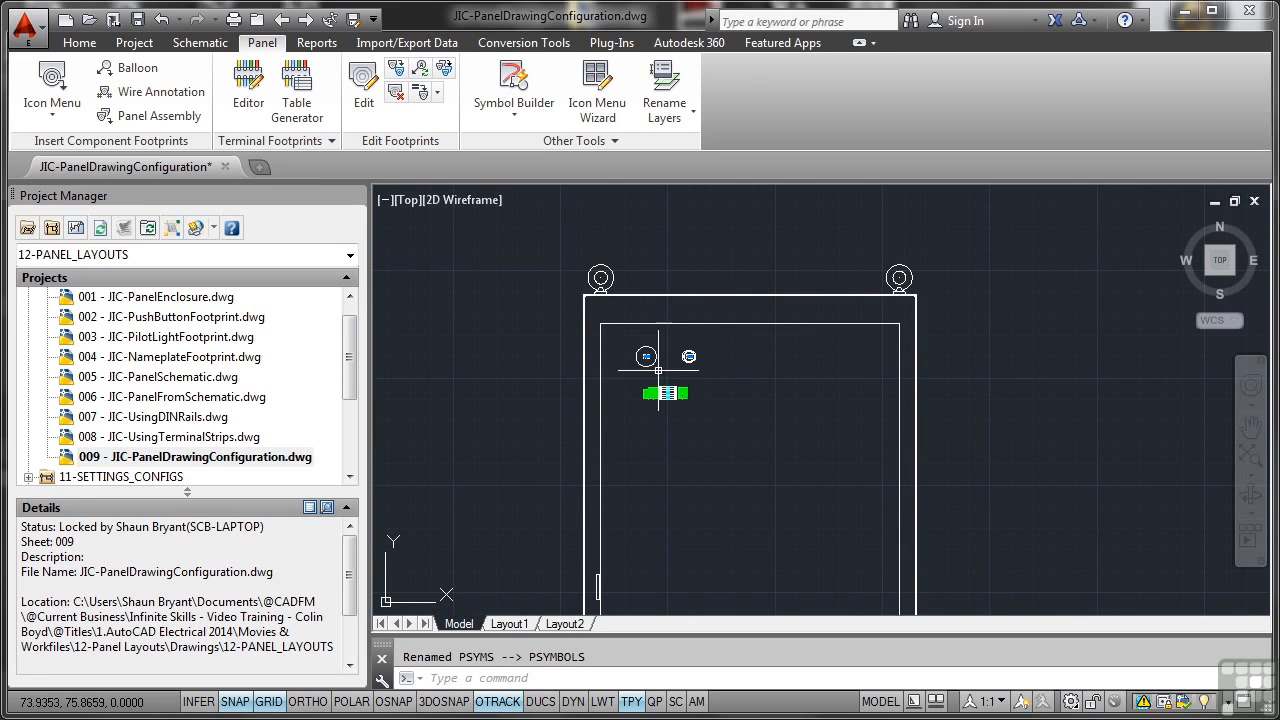
Run Update Layers on the panel enclosure footprint so it follows the configured panel layers.
mouse_move(655, 363)
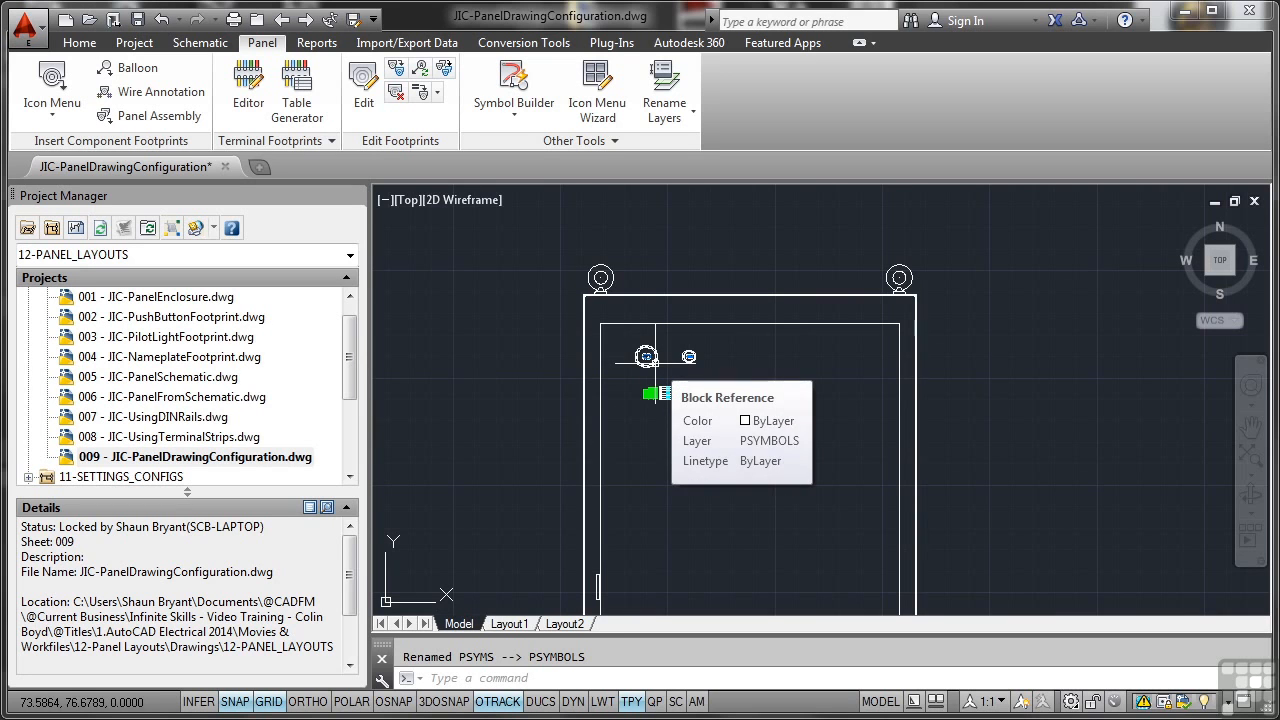
click(668, 118)
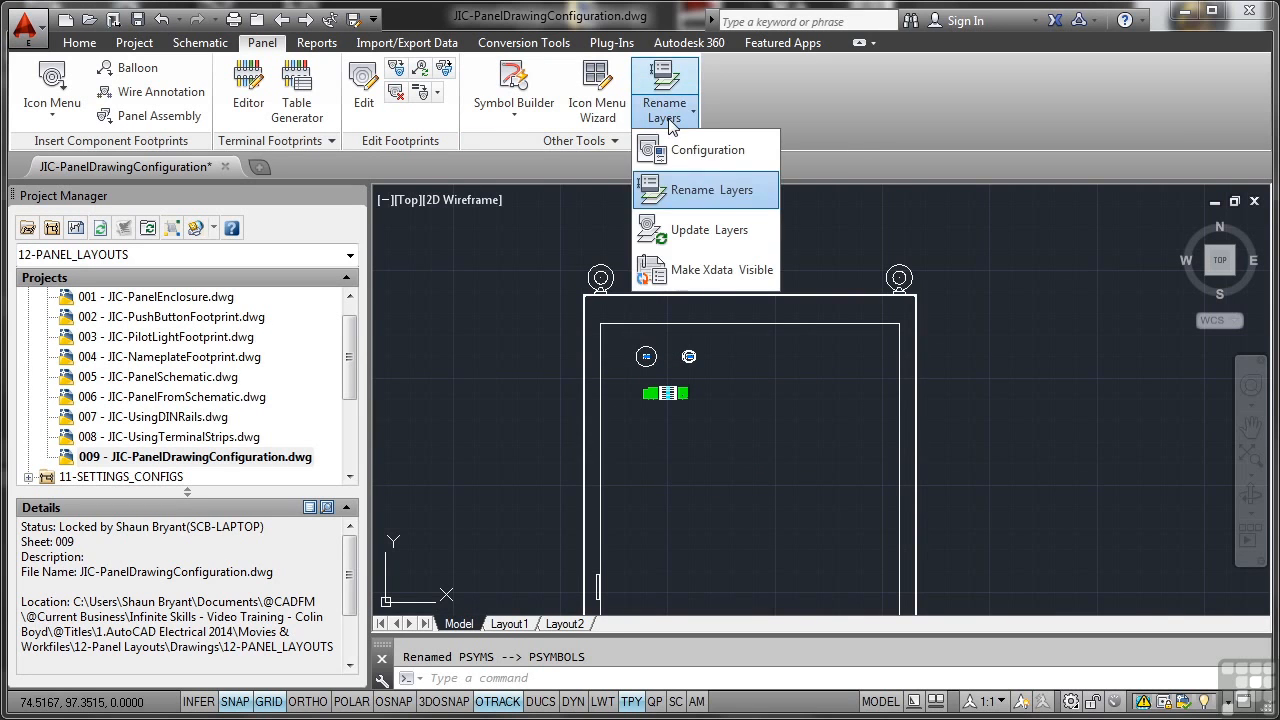
click(692, 230)
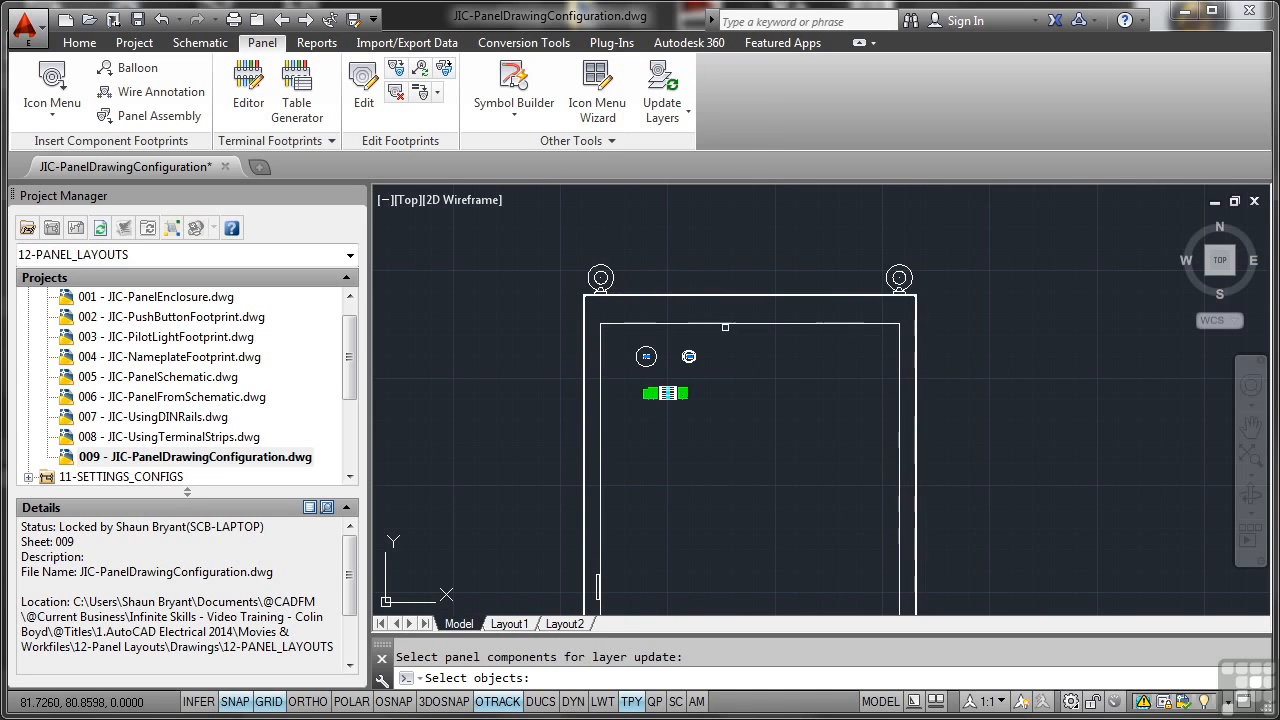
click(725, 307)
key(Return)
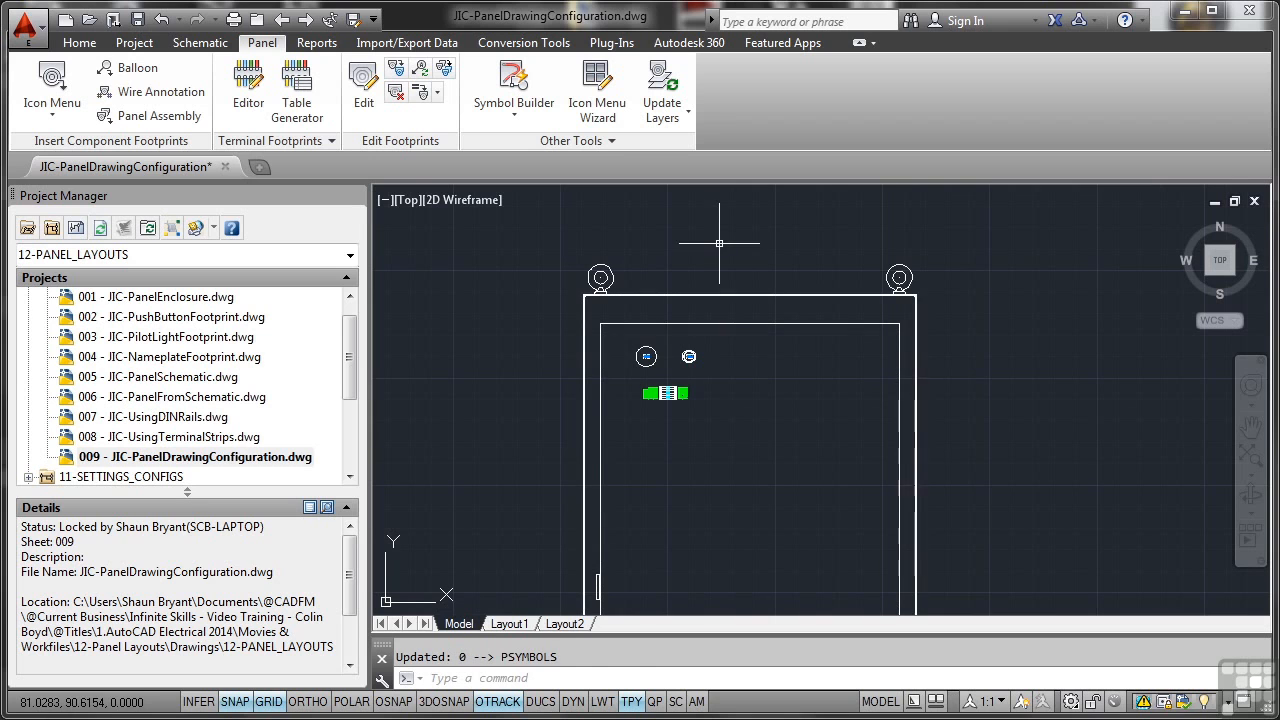